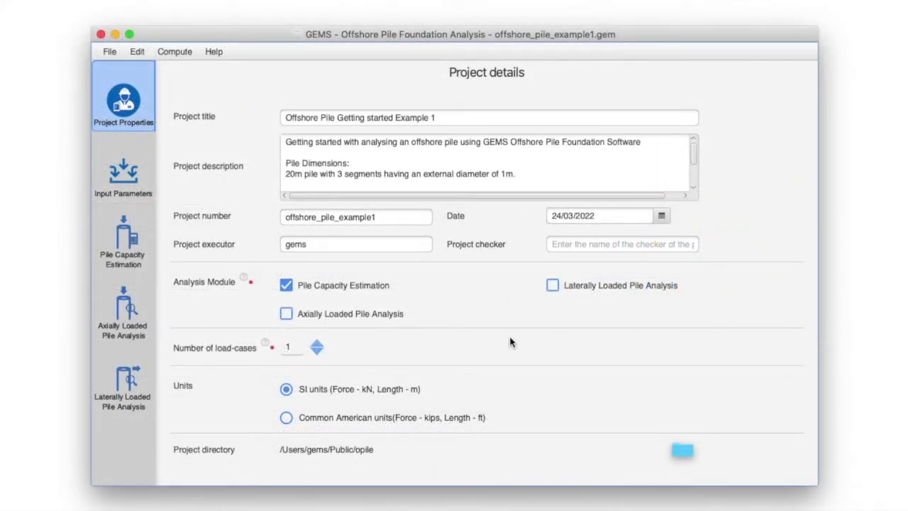
# - Replace the 'Analysis: Pile Capacity Estimation' description line with the new analysis and loading details
pyautogui.click(135, 126)
pyautogui.moveTo(692, 150); pyautogui.dragTo(700, 196)
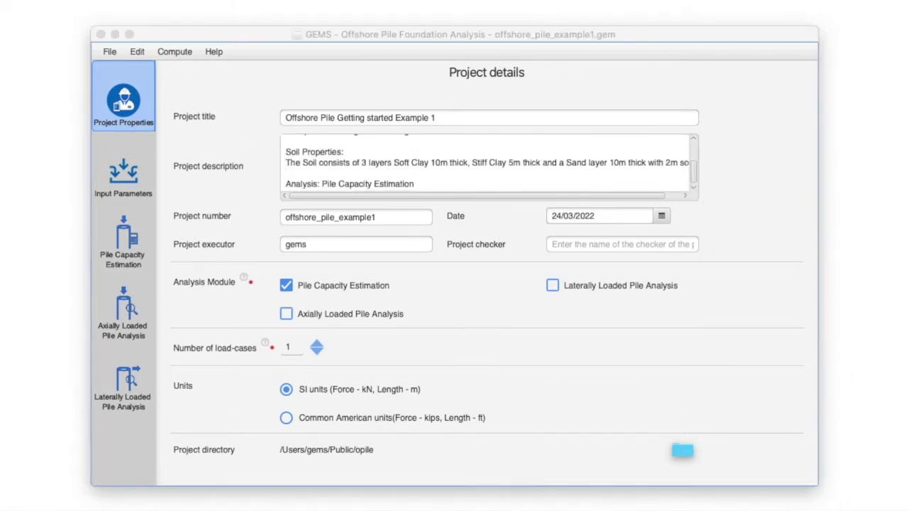
pyautogui.tripleClick(377, 183)
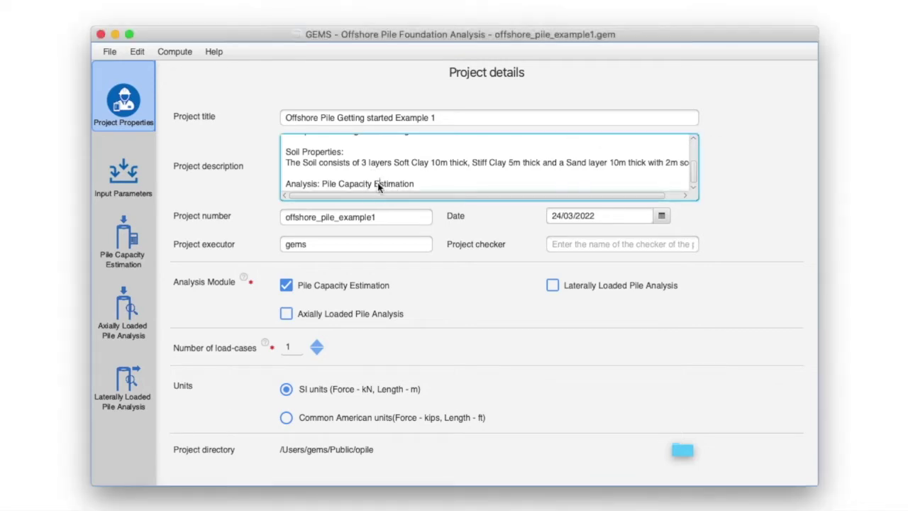
pyautogui.write('Analysis: Pile capacity estimation, Axial load analysis, Lateral load analysis  Loading Details: Loadcase 1: Axial load of 1000kN, Lateral load of 100kN Loadcase 2: Axial load of 2000kN, Lateral load of 200kN')
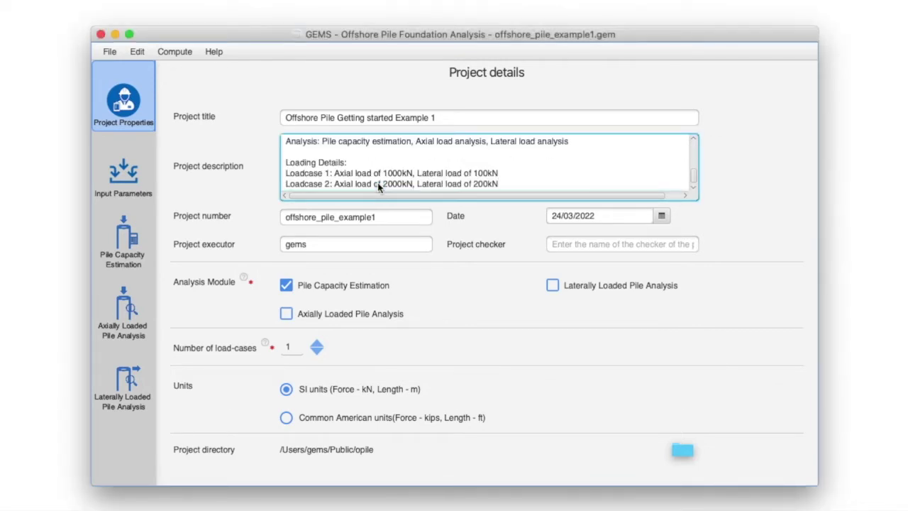
pyautogui.click(225, 321)
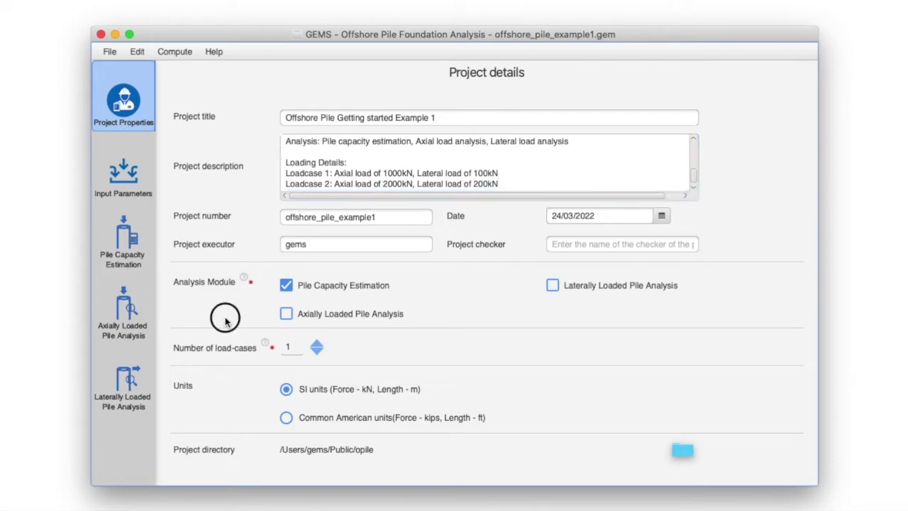
# - Enable Axially and Laterally Loaded Pile Analysis and set the number of load cases to 2
pyautogui.click(286, 316)
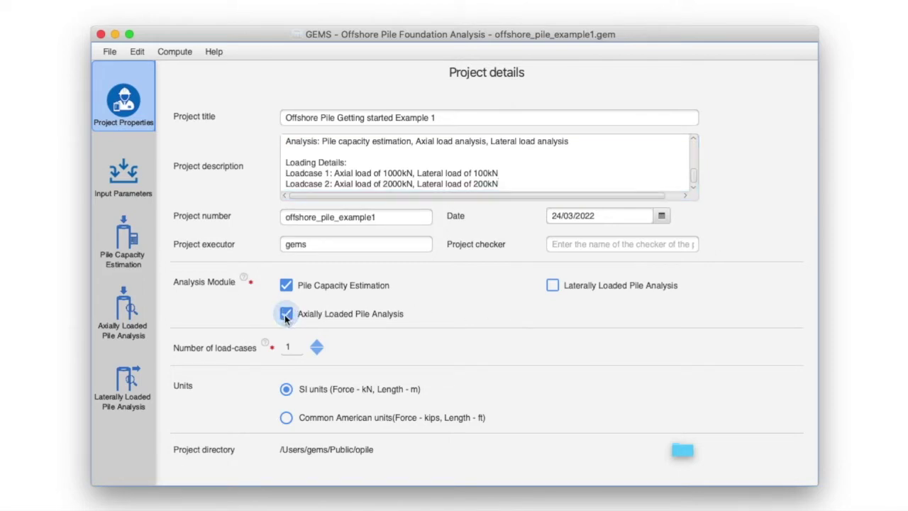
pyautogui.click(553, 286)
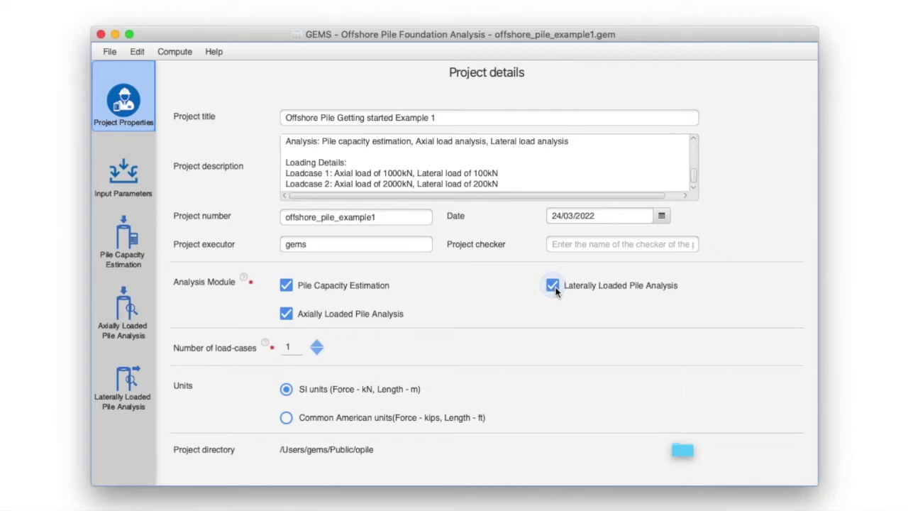
pyautogui.click(317, 344)
pyautogui.click(128, 179)
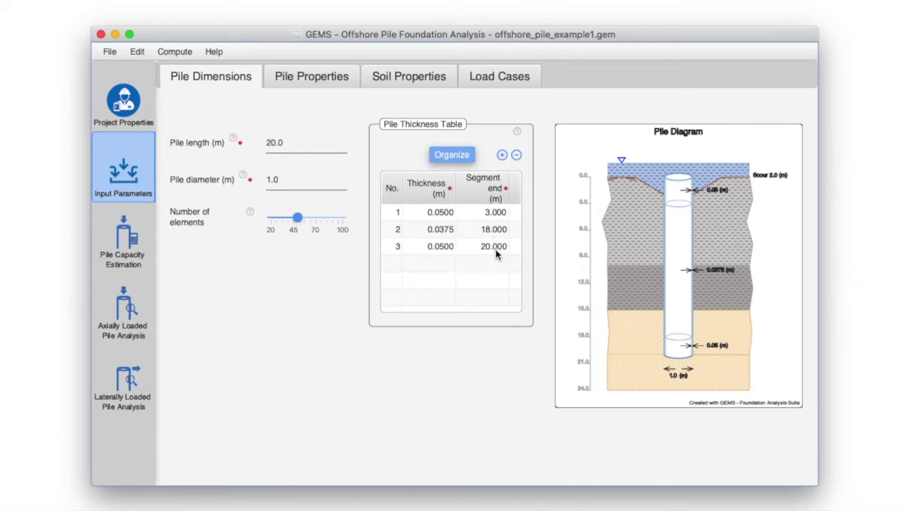
# - Fix the pile head rotation boundary condition at 0.000 rad in Pile Properties
pyautogui.click(303, 83)
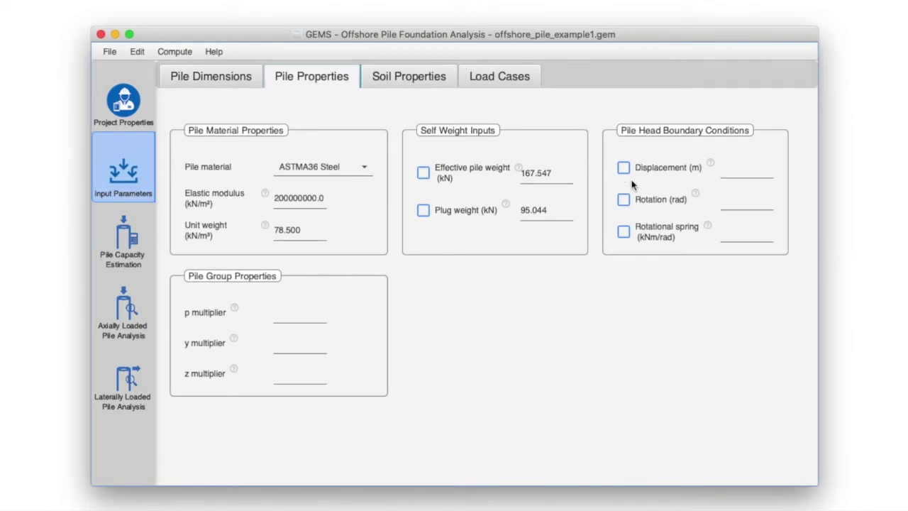
pyautogui.click(623, 201)
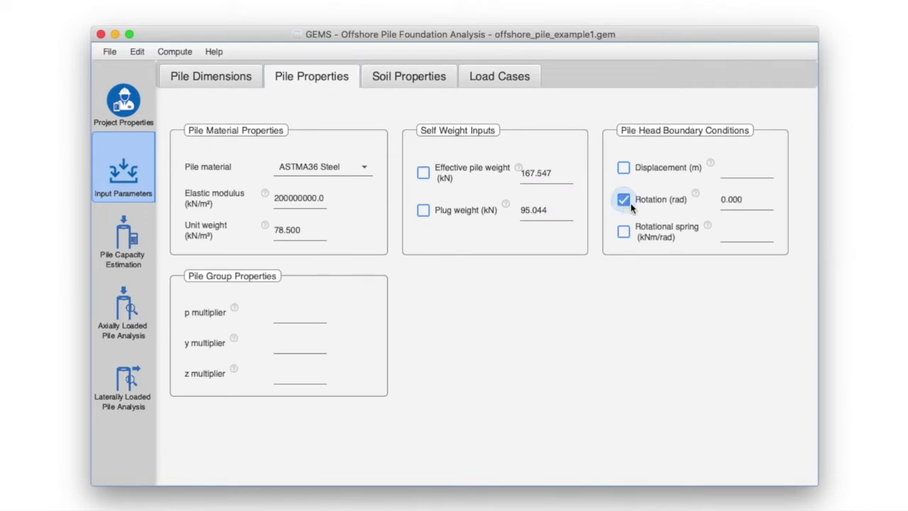
pyautogui.click(740, 202)
pyautogui.click(417, 76)
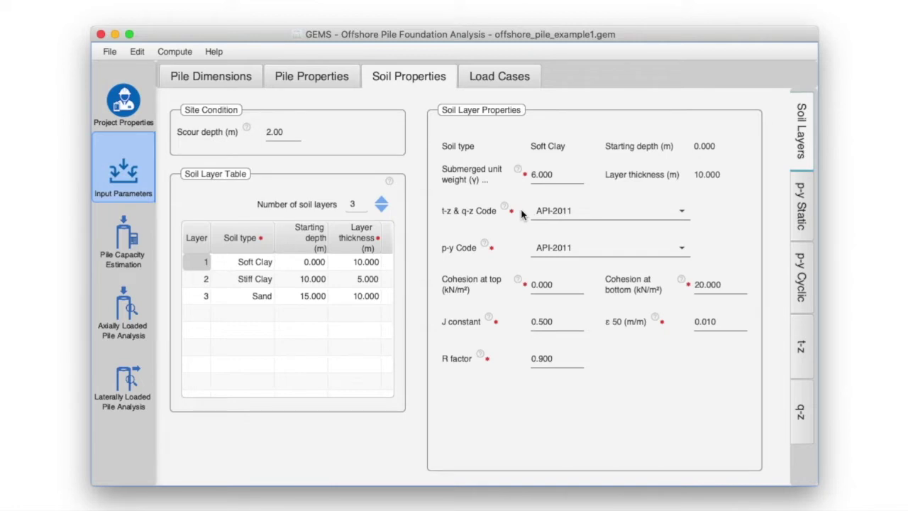
# - Select layer 2, Stiff Clay, in the Soil Layer Table to view its properties
pyautogui.moveTo(503, 208)
pyautogui.click(203, 280)
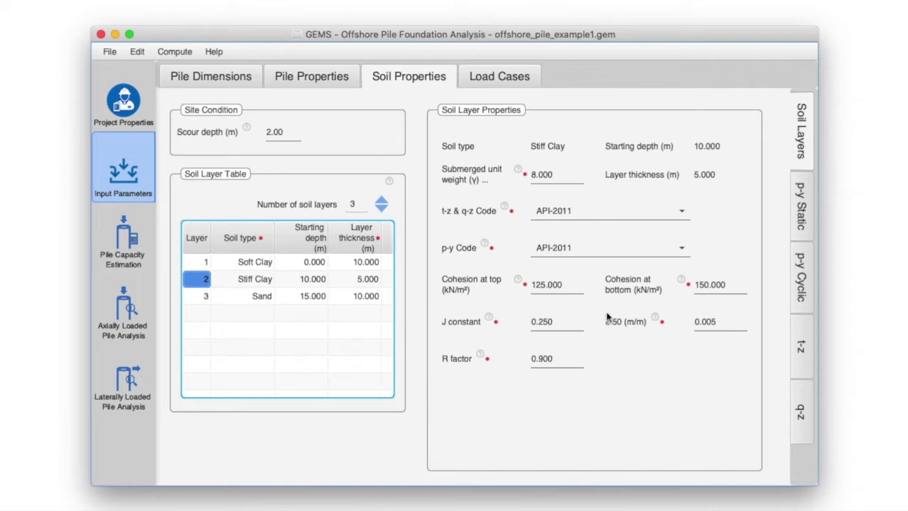
# - Set the Stiff Clay J constant to 0.5 and ε50 to 0.02, then select the Sand layer
pyautogui.doubleClick(541, 323)
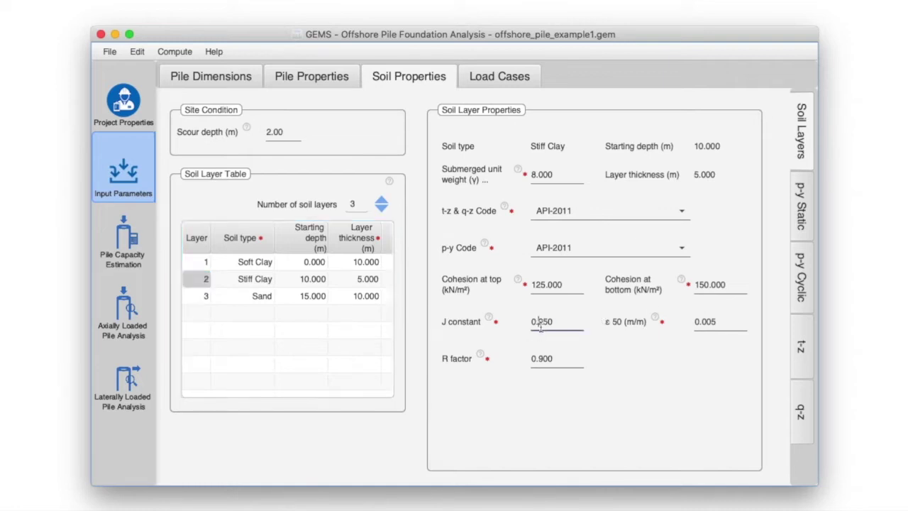
pyautogui.write('0.5')
pyautogui.doubleClick(699, 323)
pyautogui.write('0.02')
pyautogui.click(529, 400)
pyautogui.click(193, 298)
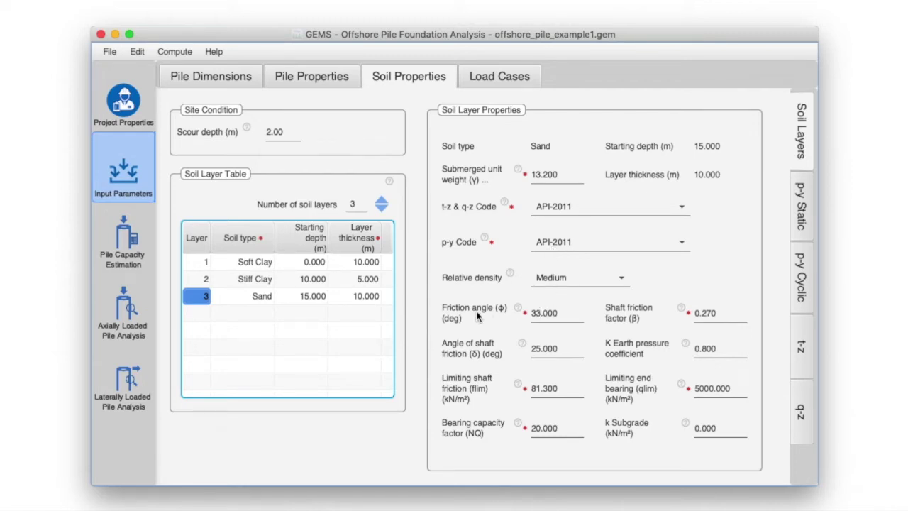
# - Change the Sand layer friction angle to 30 degrees
pyautogui.click(536, 317)
pyautogui.write('3')
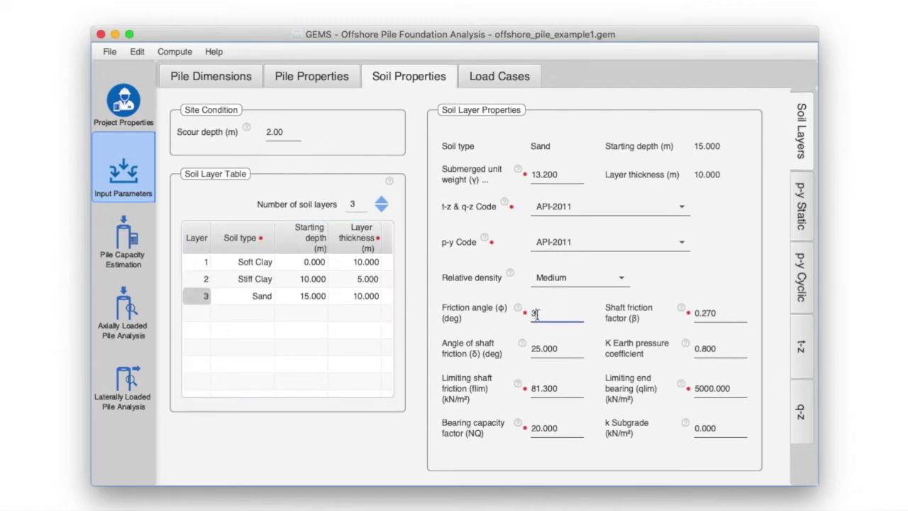
pyautogui.write('0')
pyautogui.click(591, 323)
pyautogui.click(501, 88)
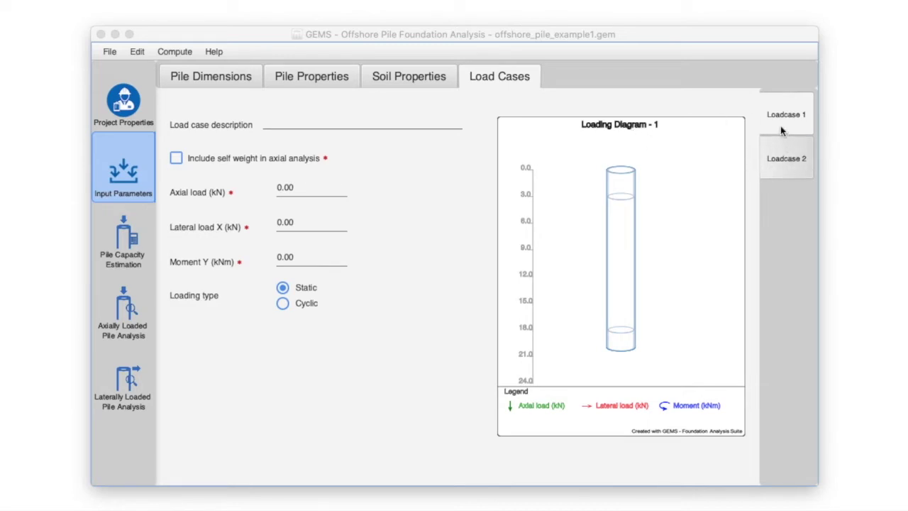
# - Paste in the description for Loadcase 1
pyautogui.click(462, 216)
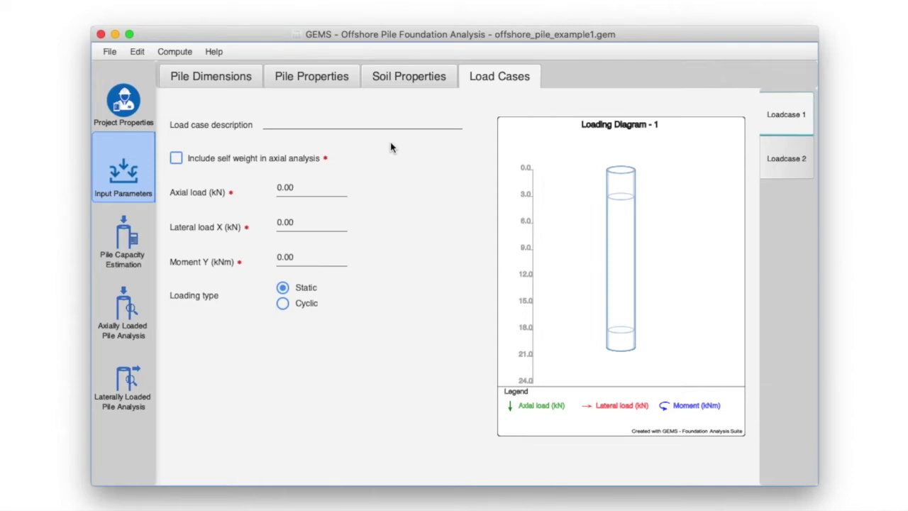
pyautogui.click(281, 122)
pyautogui.write('Axial load of 1000kN, Lateral load of 100kN')
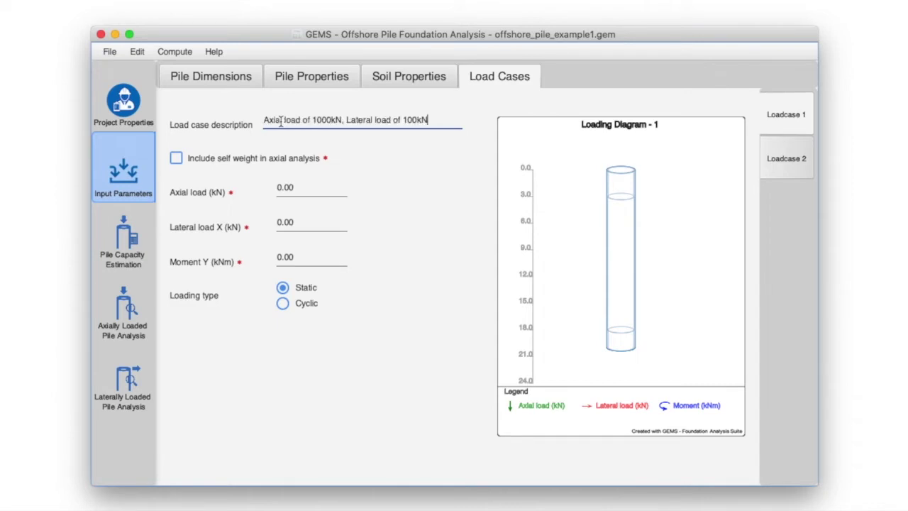
pyautogui.click(384, 169)
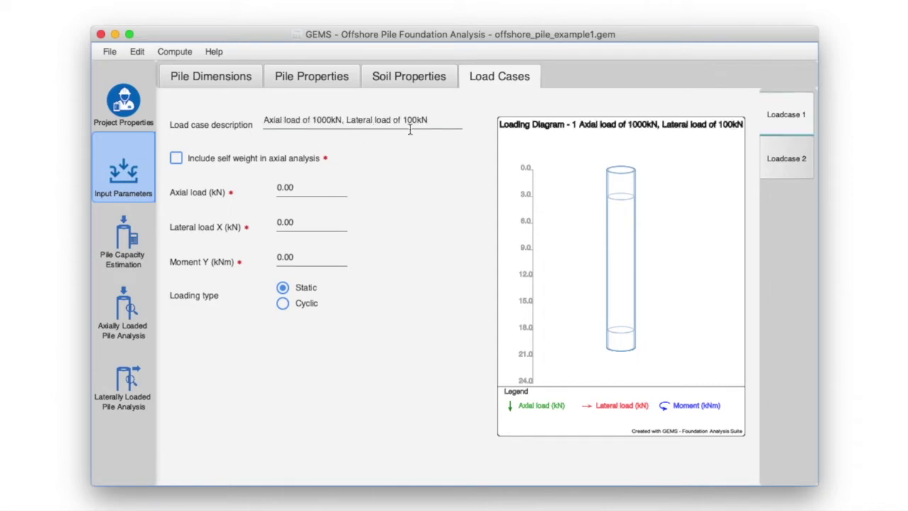
# - Include self weight and give Loadcase 1 a 1000 kN axial and 100 kN lateral X load
pyautogui.click(177, 159)
pyautogui.click(301, 190)
pyautogui.write('1000')
pyautogui.press('Return')
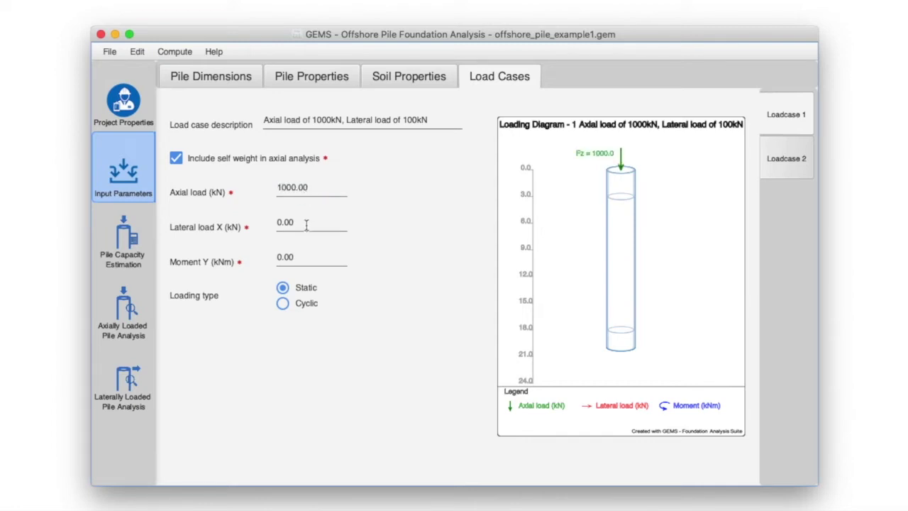
pyautogui.click(305, 224)
pyautogui.write('100')
pyautogui.press('Return')
# - Describe Loadcase 2 and include self weight in its axial analysis
pyautogui.click(794, 169)
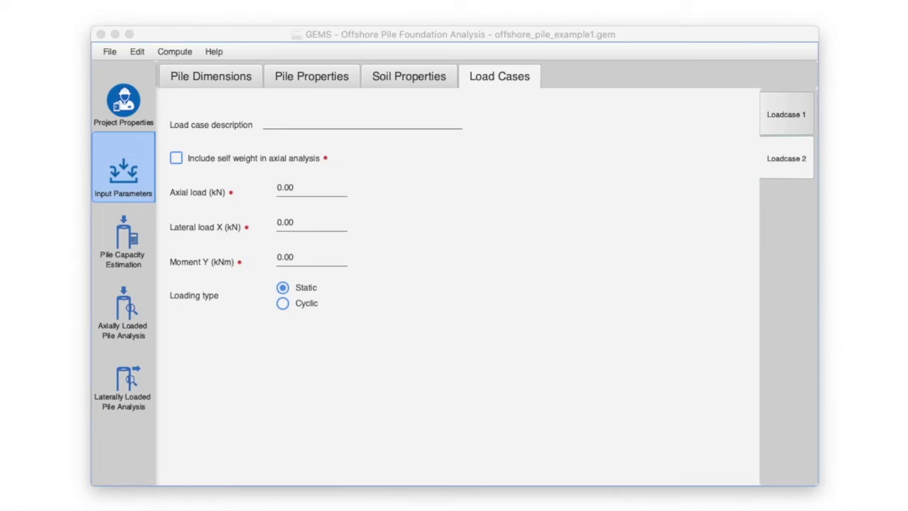
pyautogui.click(294, 116)
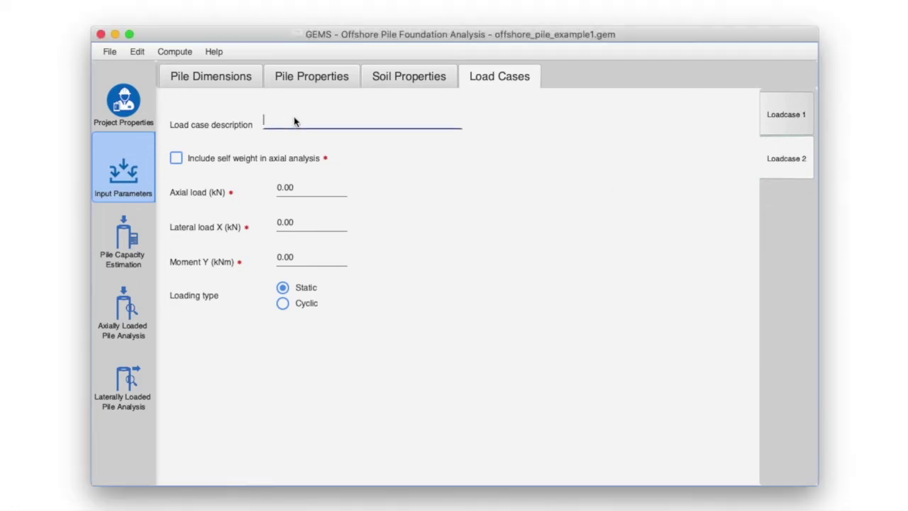
pyautogui.write('Axial load of 2000kN, Lateral load of 200kN')
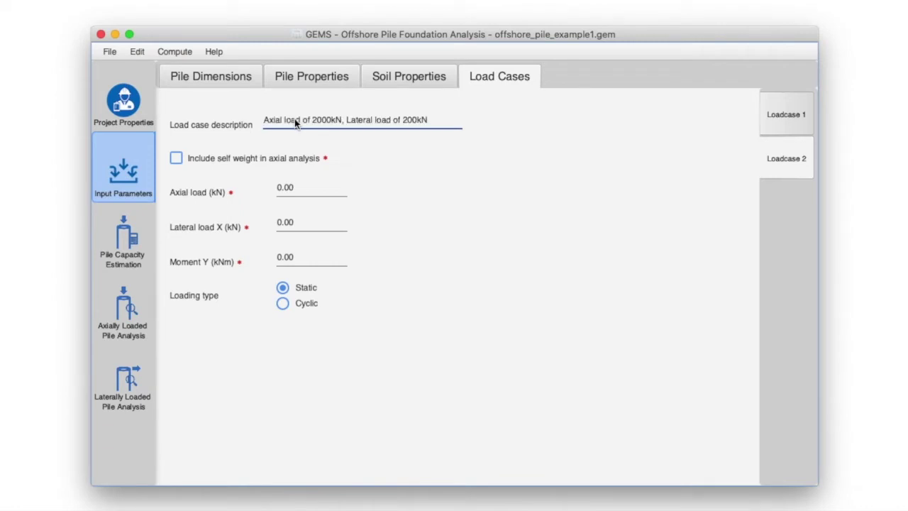
pyautogui.press('Return')
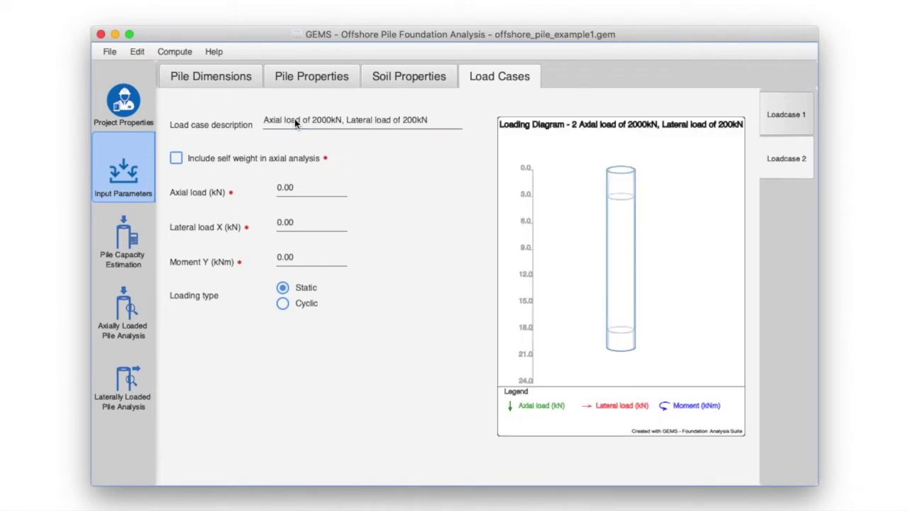
pyautogui.click(176, 159)
# - Give Loadcase 2 a 2000 kN axial and 200 kN lateral load, set as cyclic
pyautogui.click(284, 188)
pyautogui.doubleClick(285, 189)
pyautogui.write('2000')
pyautogui.click(290, 222)
pyautogui.doubleClick(291, 223)
pyautogui.write('200')
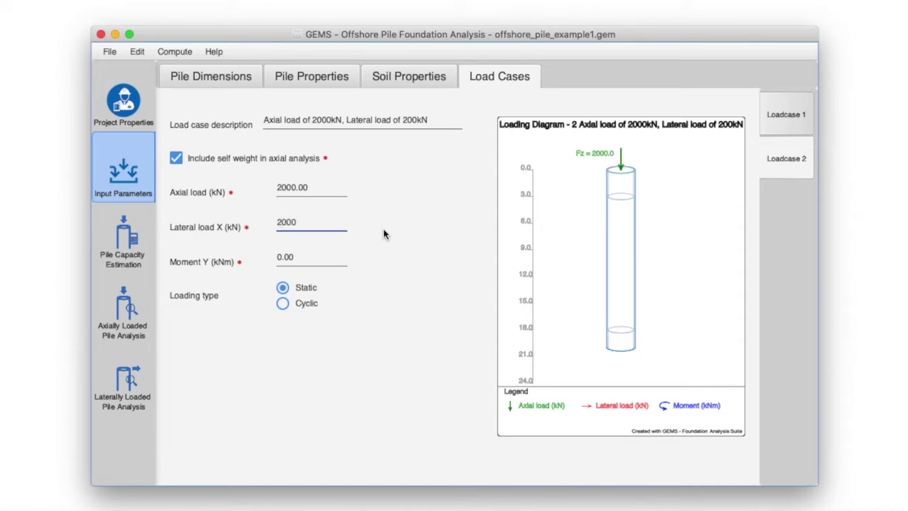
pyautogui.press('Return')
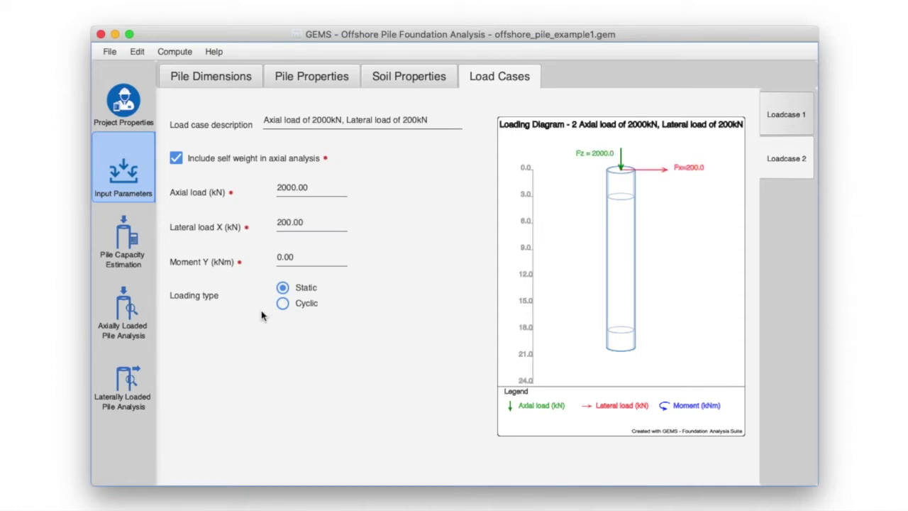
pyautogui.click(282, 308)
pyautogui.click(361, 318)
# - Validate the inputs, then run Compute for both load cases
pyautogui.click(187, 54)
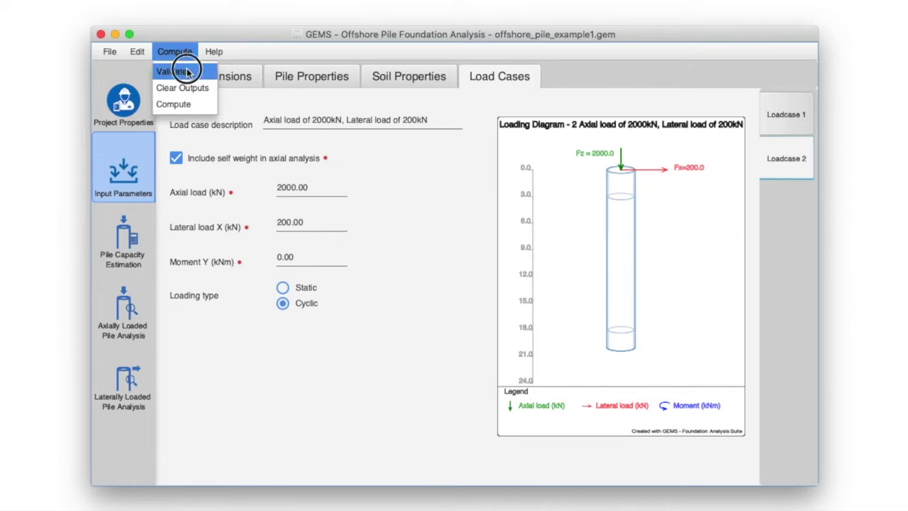
pyautogui.click(186, 72)
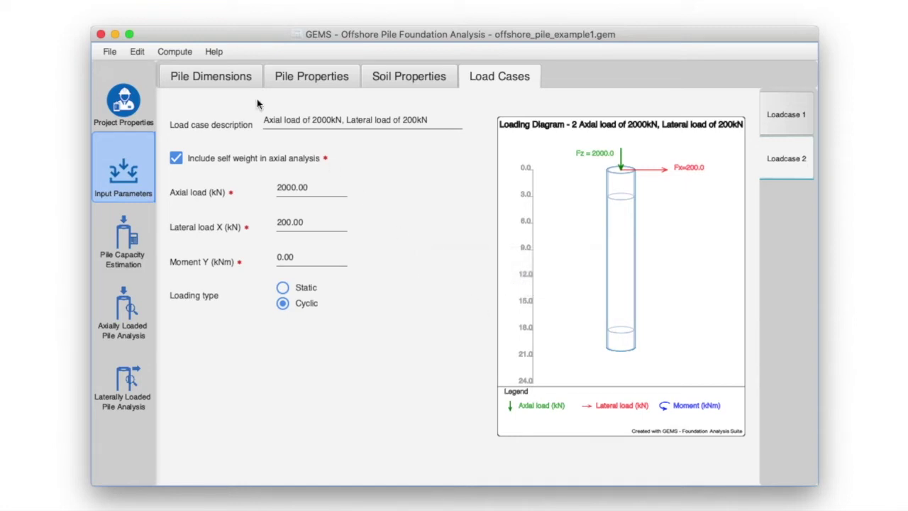
pyautogui.click(189, 54)
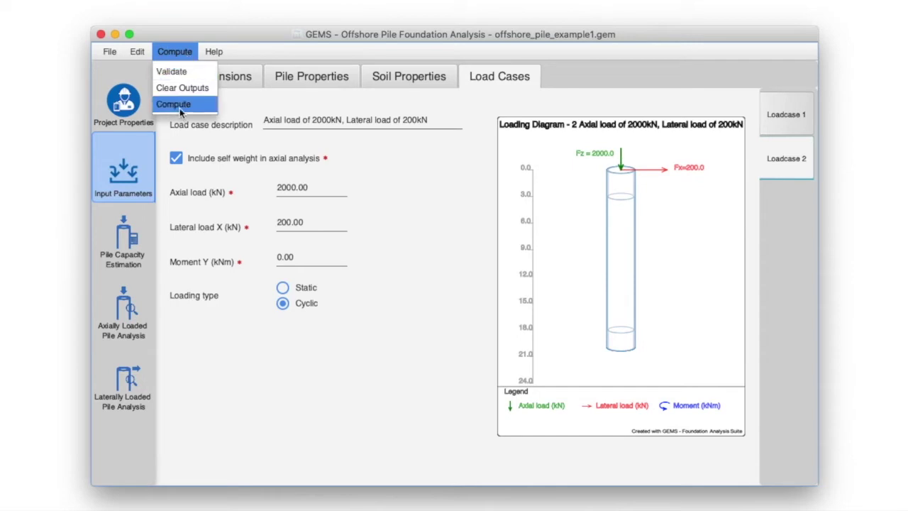
pyautogui.click(179, 107)
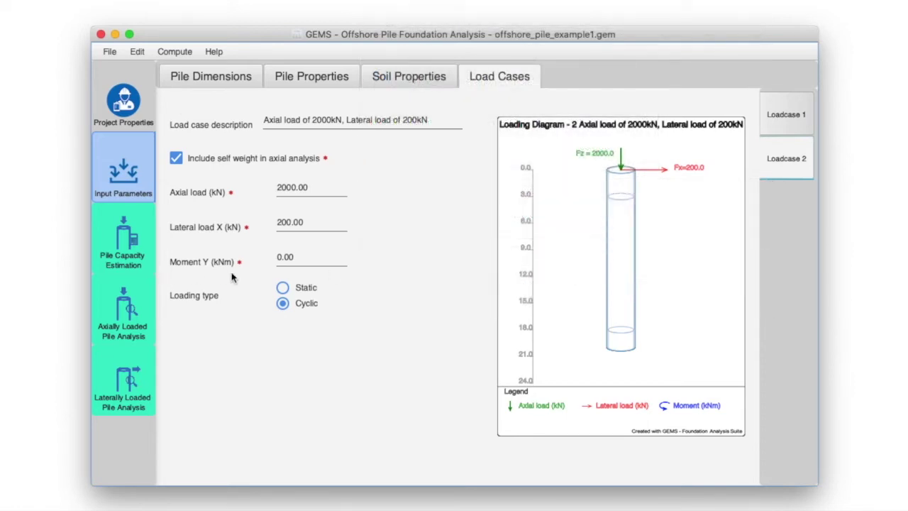
# - Show the axially loaded pile results, with 2.65 and 7.23 mm pile head displacements
pyautogui.click(107, 327)
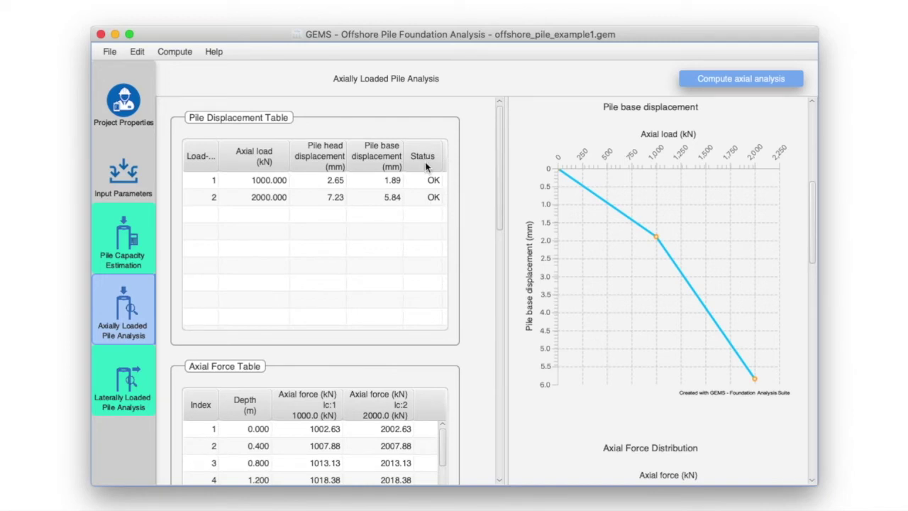
pyautogui.click(812, 121)
pyautogui.scroll(3, 811, 121)
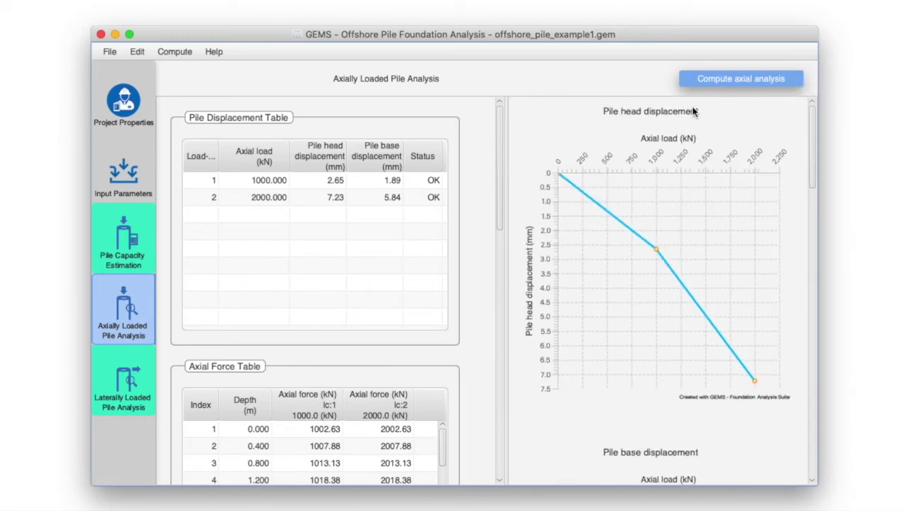
pyautogui.moveTo(655, 245)
pyautogui.moveTo(813, 126); pyautogui.dragTo(815, 199)
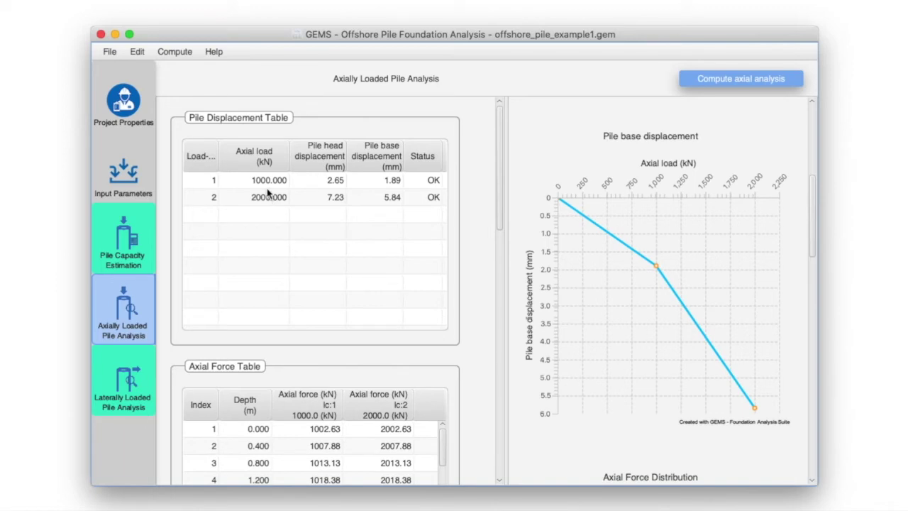
pyautogui.click(312, 184)
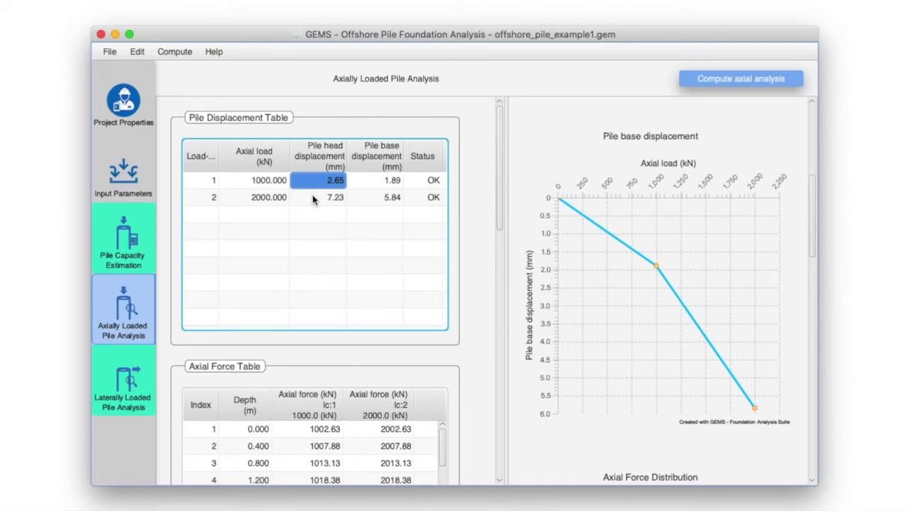
pyautogui.click(313, 199)
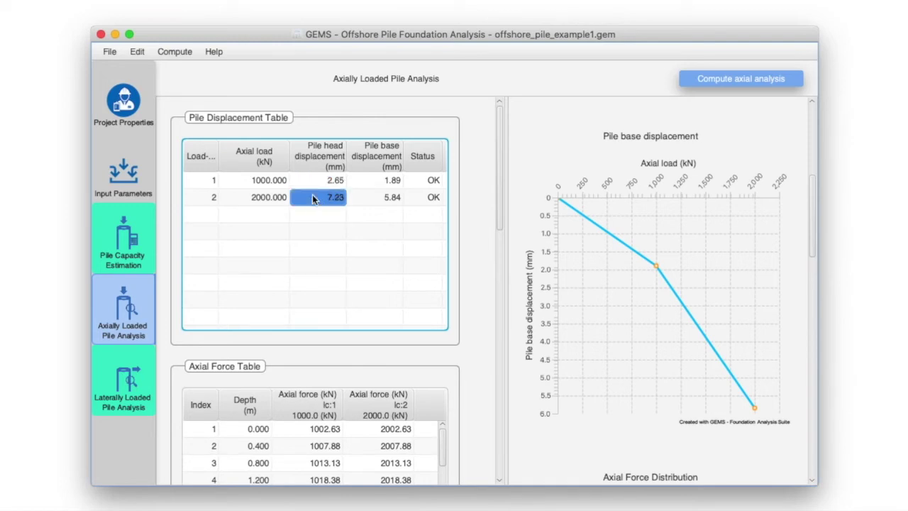